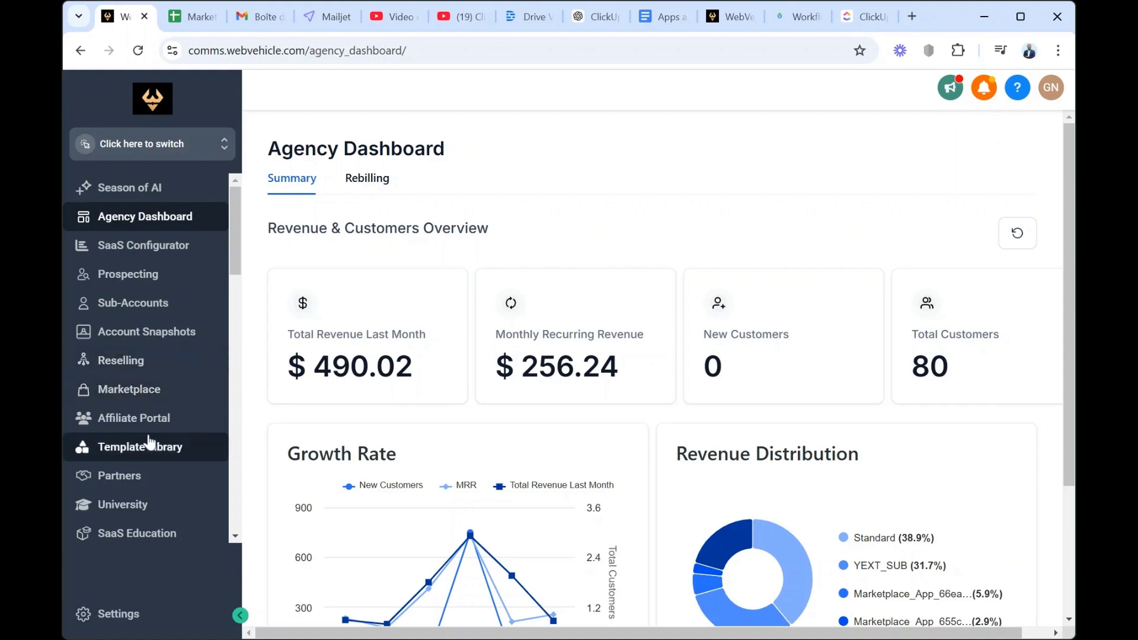
- Search the marketplace for 'click' and open the ClickUp Connect app details
scroll(148, 439, "down", 3)
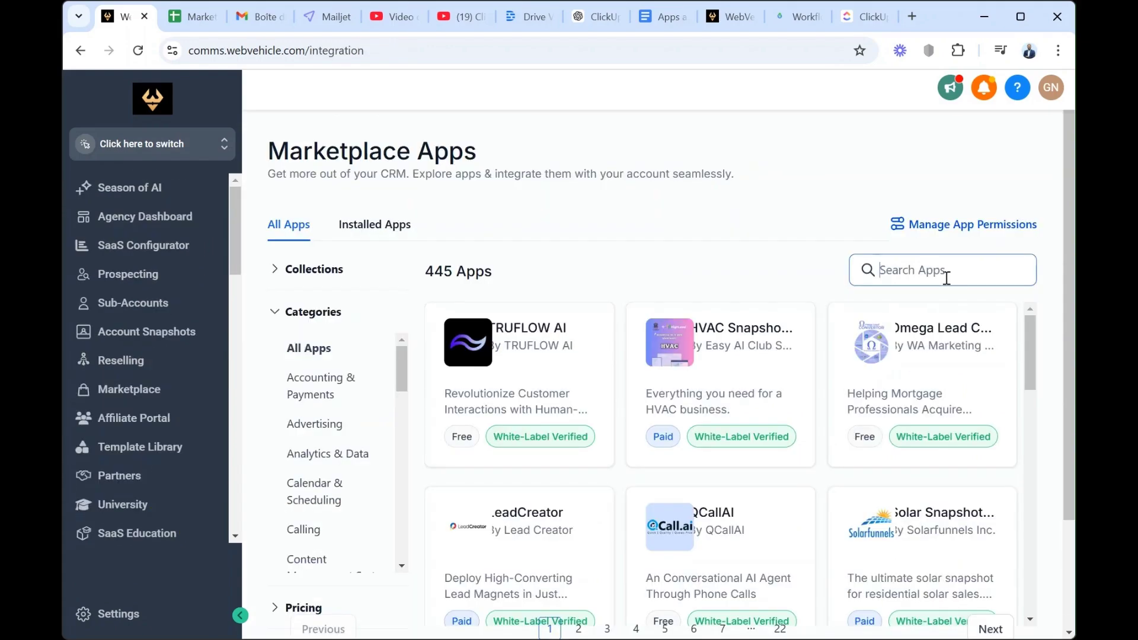
left_click(947, 278)
type("click")
left_click(520, 520)
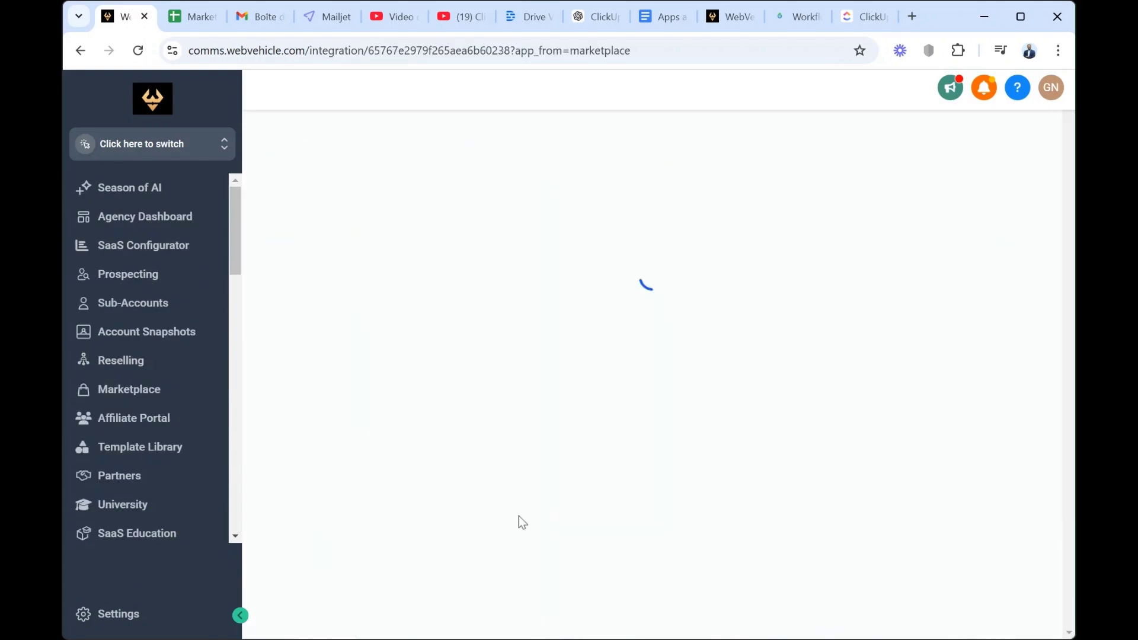
- Install ClickUp Connect on Sub-Account 1, allowing permissions and choosing the Standard $6.97/month plan
left_click(960, 248)
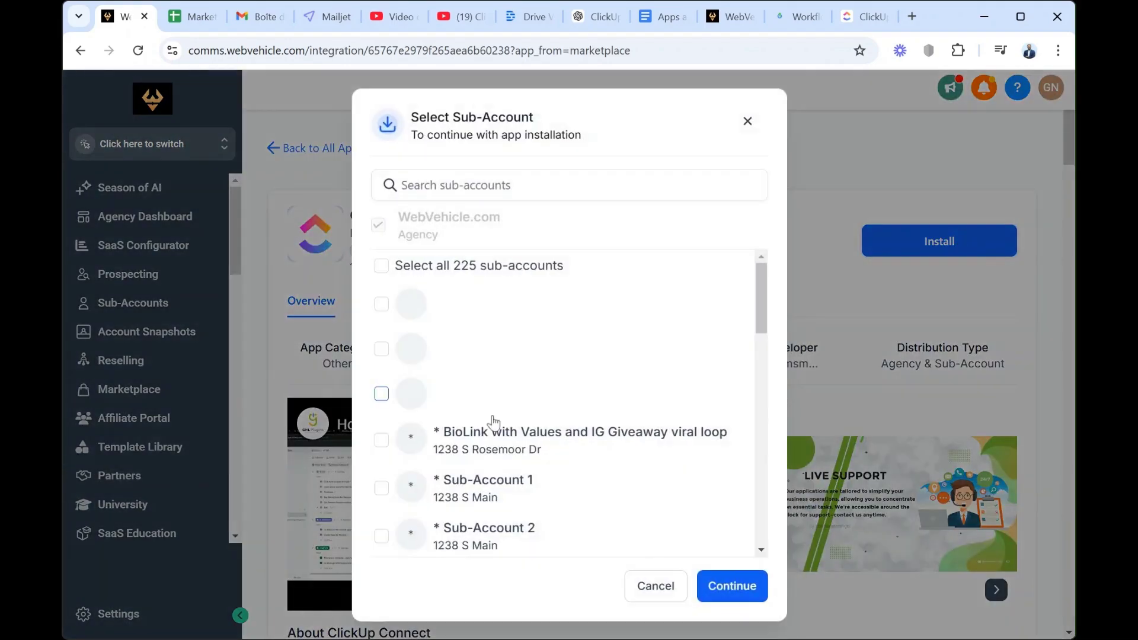
left_click(380, 489)
left_click(724, 593)
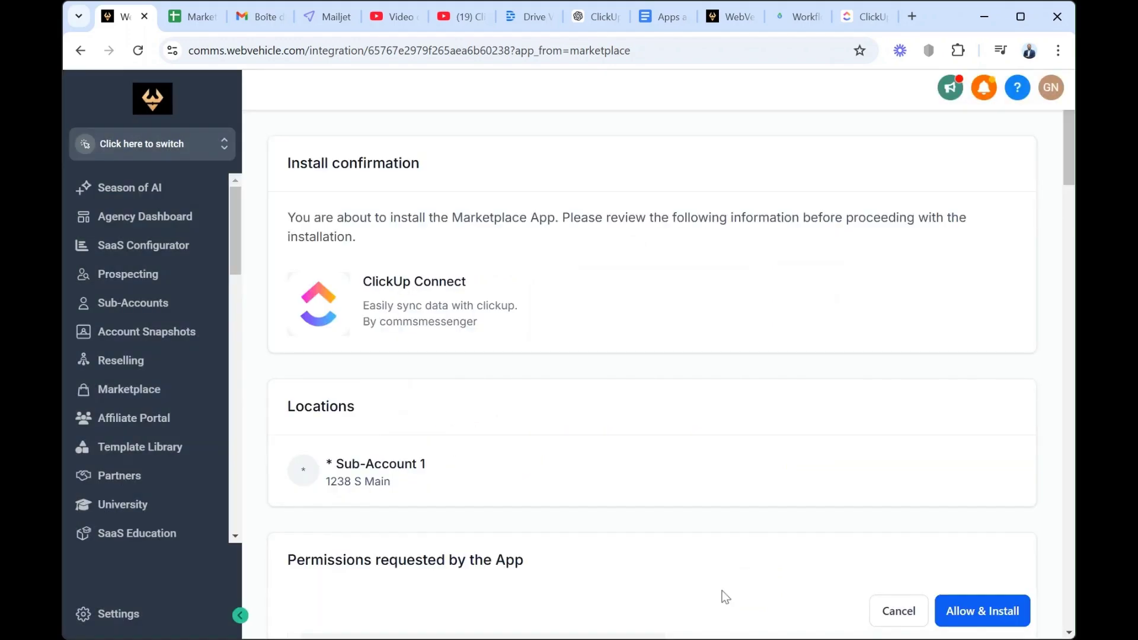
left_click(984, 610)
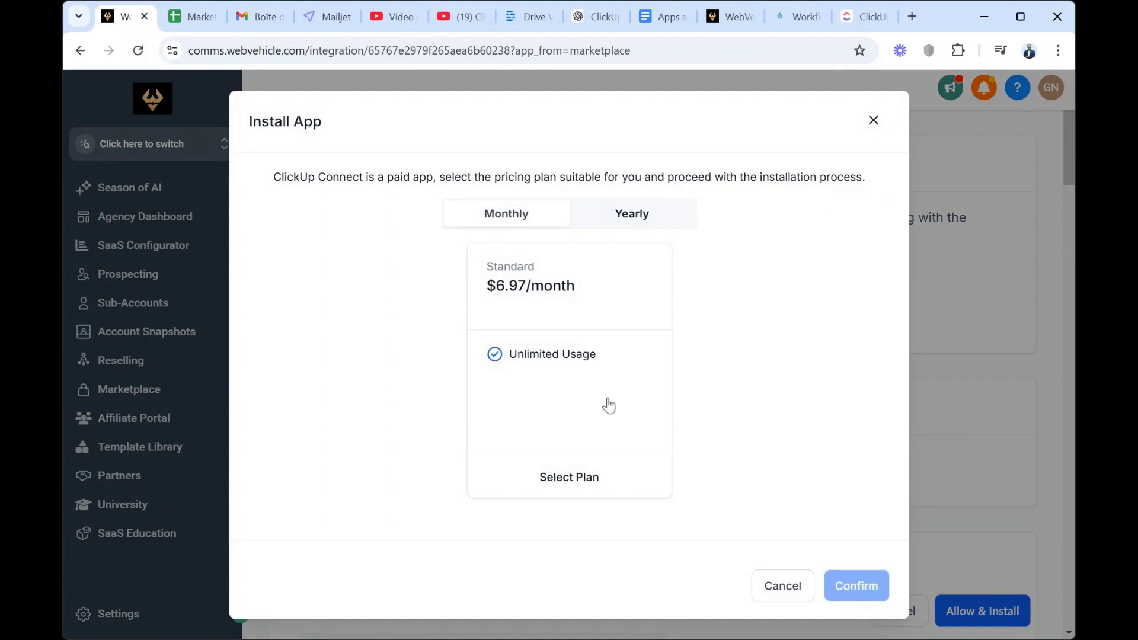
left_click(609, 407)
left_click(857, 586)
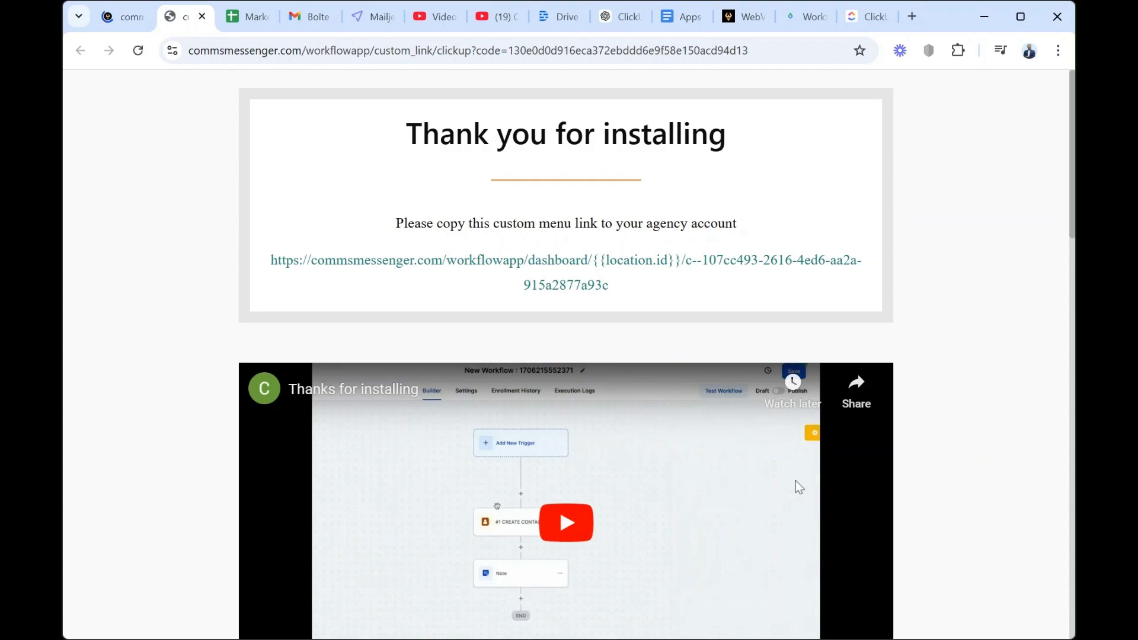
- Copy the custom menu link from the thank-you page and return to the WebVehicle tab
left_click(513, 266)
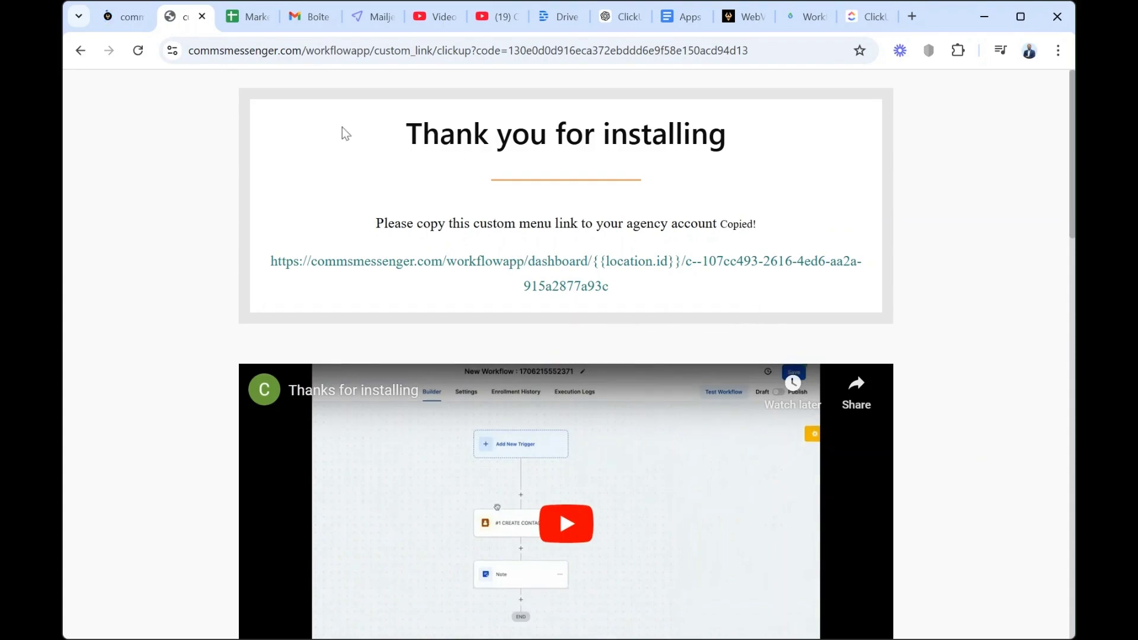
left_click(118, 17)
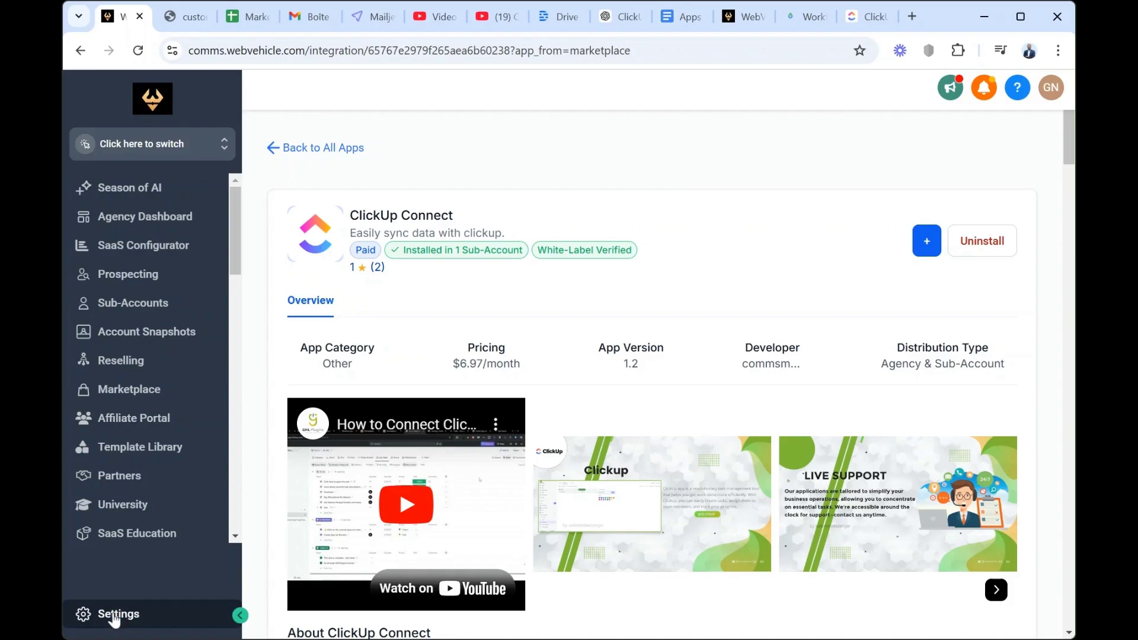
- In Settings > Custom Menu Links, start a new custom menu link and focus its title field
left_click(115, 617)
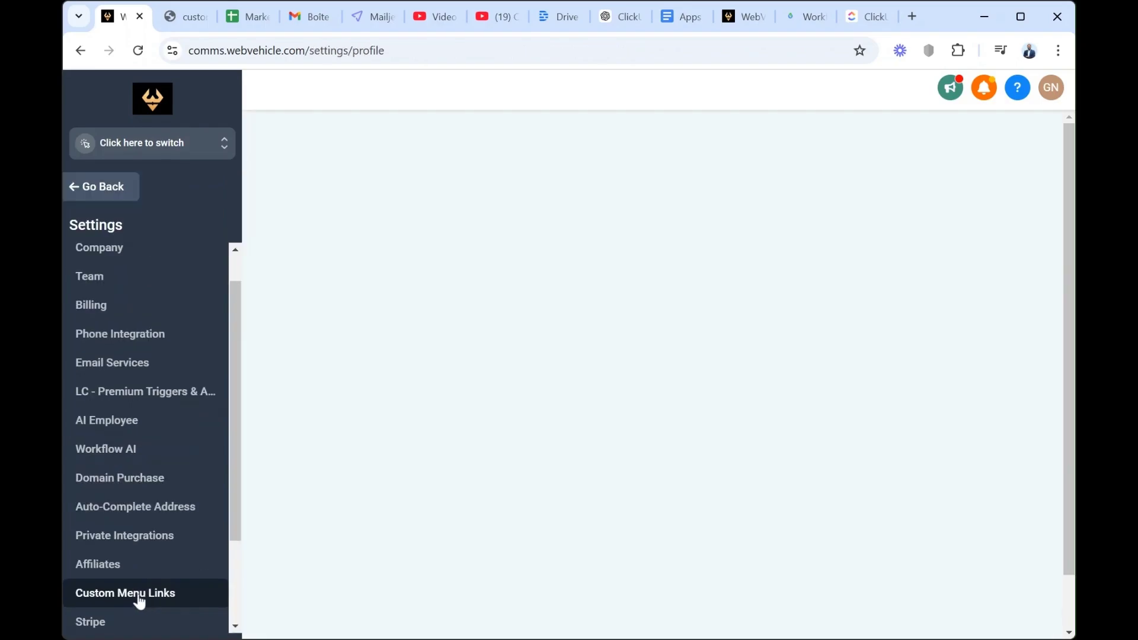
left_click(138, 594)
left_click(960, 181)
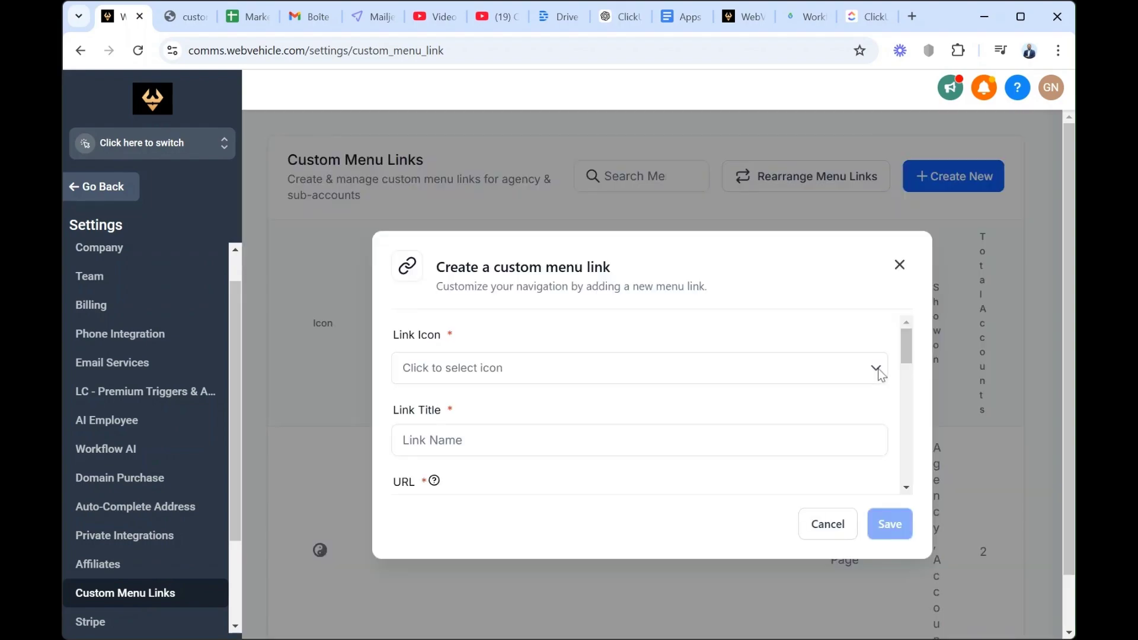
left_click(877, 370)
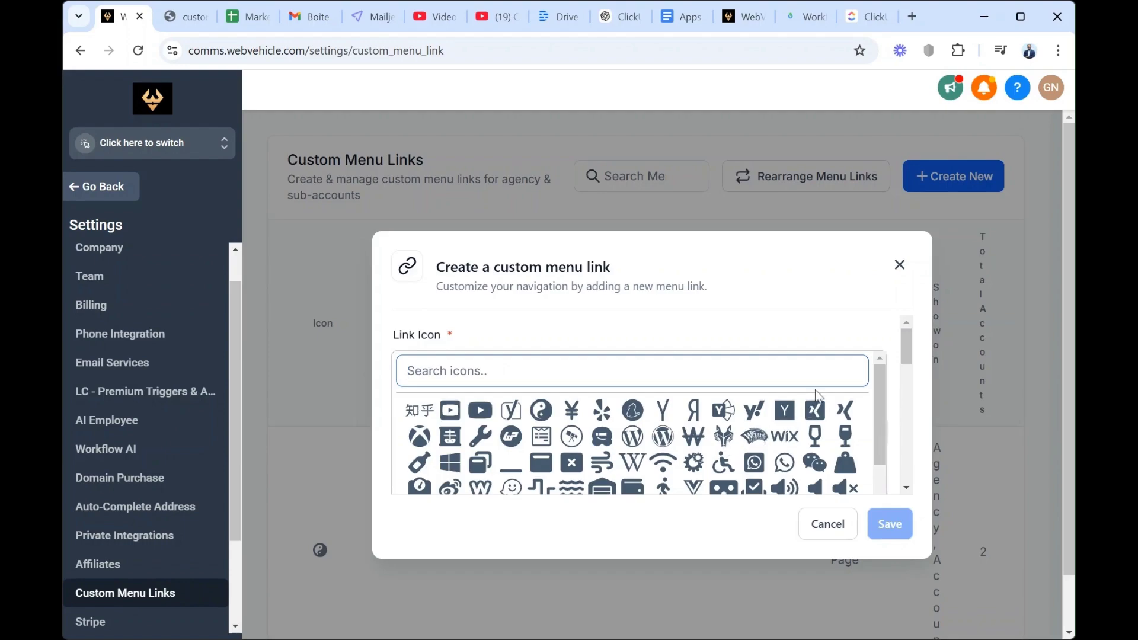
left_click(848, 326)
scroll(781, 423, "down", 1)
left_click(622, 421)
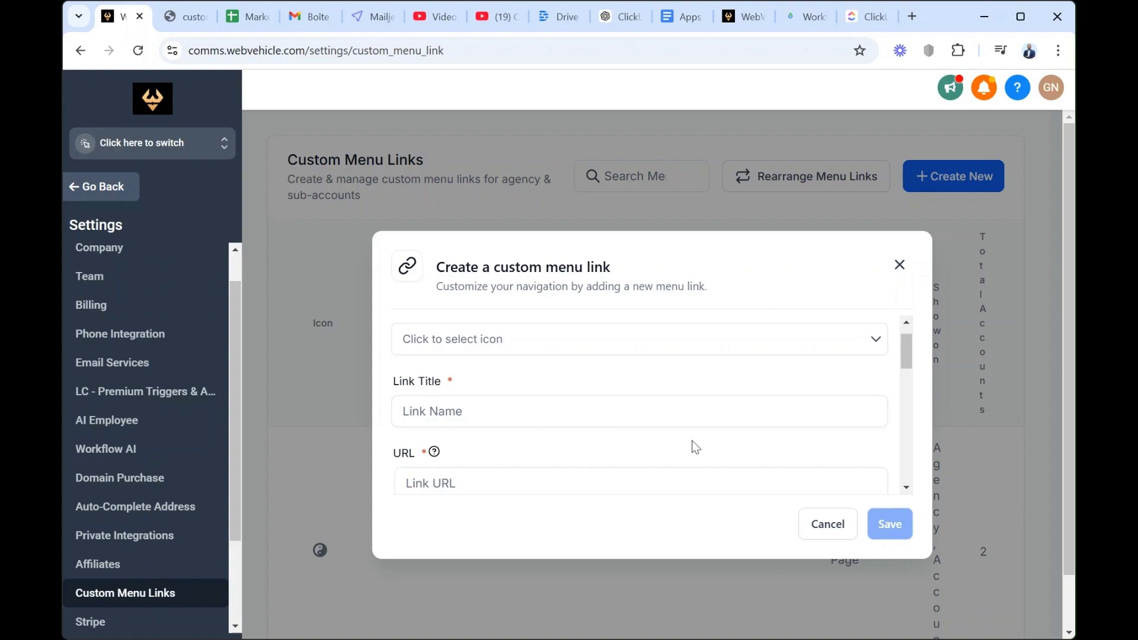
- Review the link form's Select Accounts, Role-Based Visibility and Permissions options
scroll(694, 447, "down", 1)
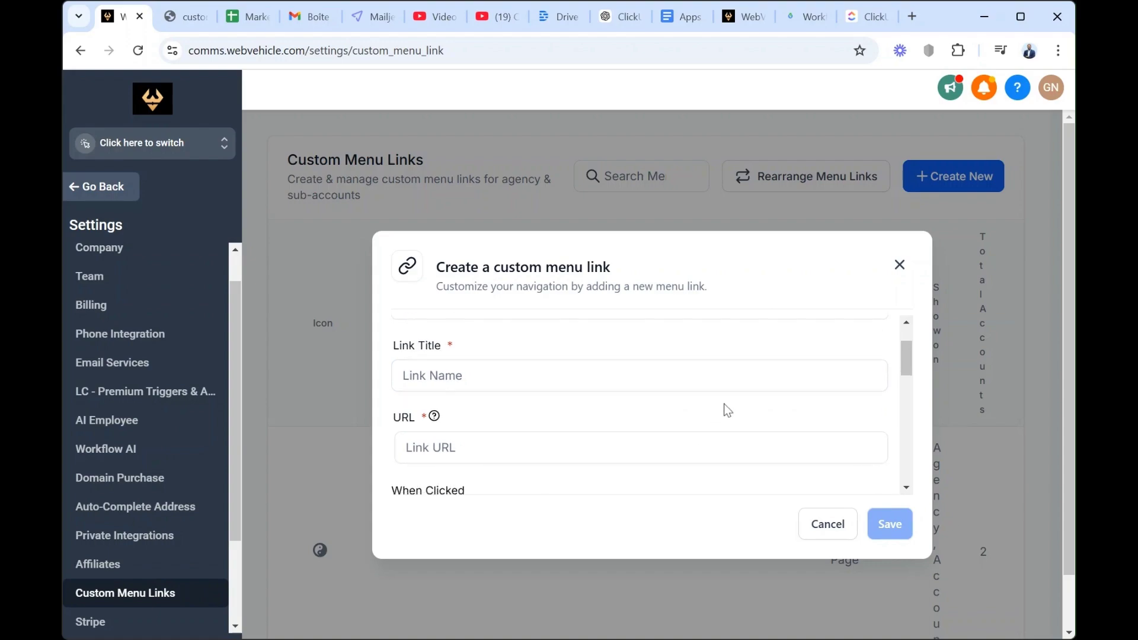
scroll(724, 403, "down", 3)
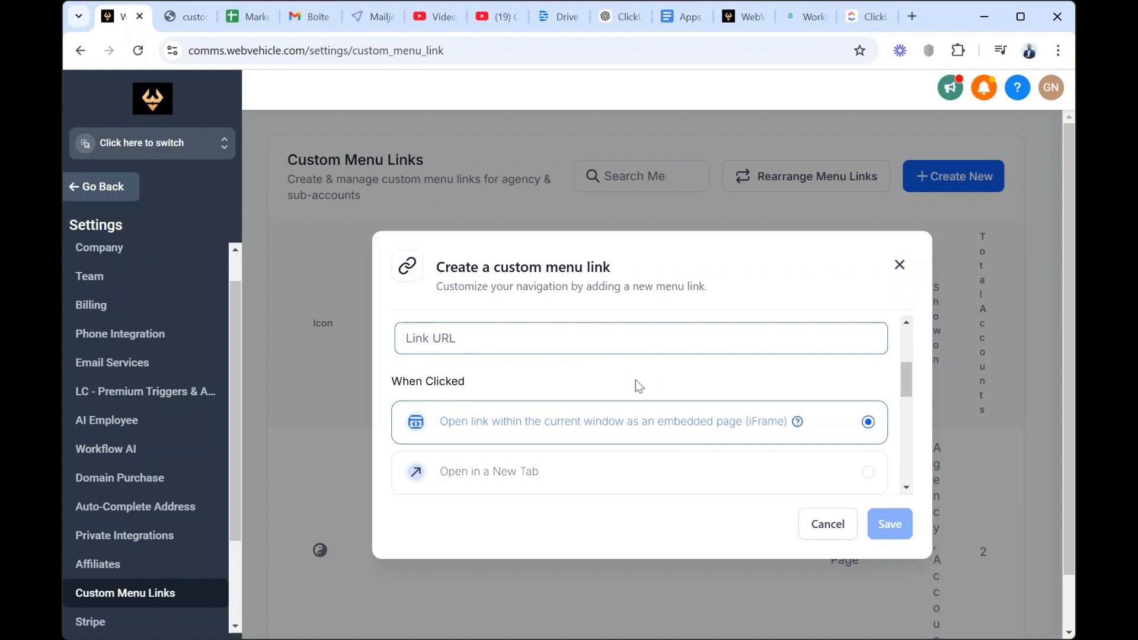
scroll(640, 384, "down", 5)
scroll(644, 388, "down", 4)
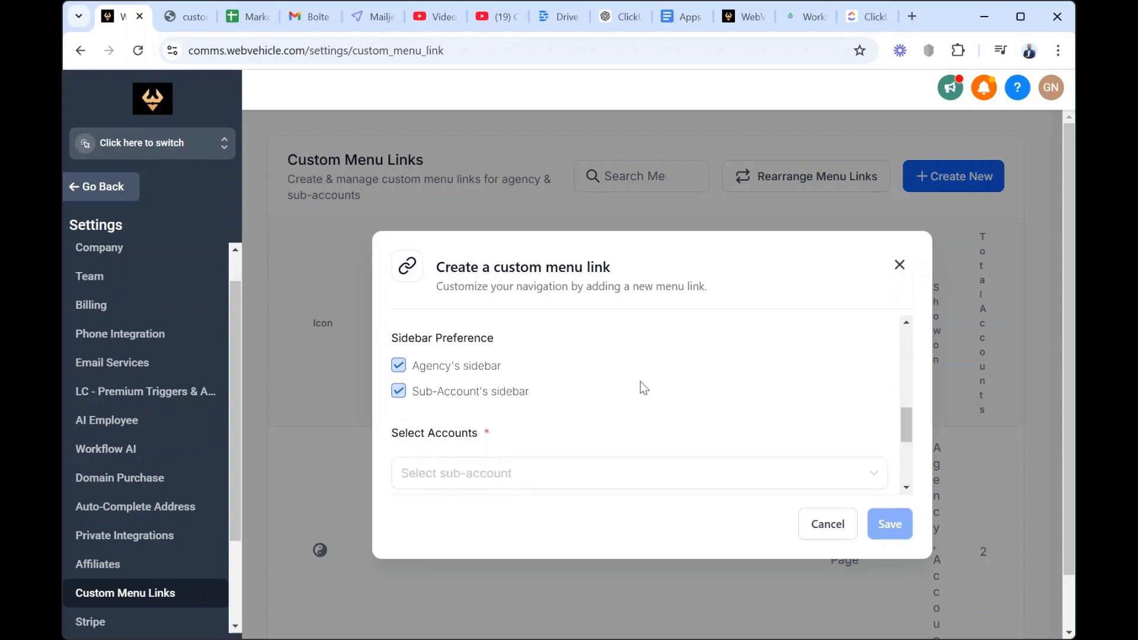
left_click(873, 393)
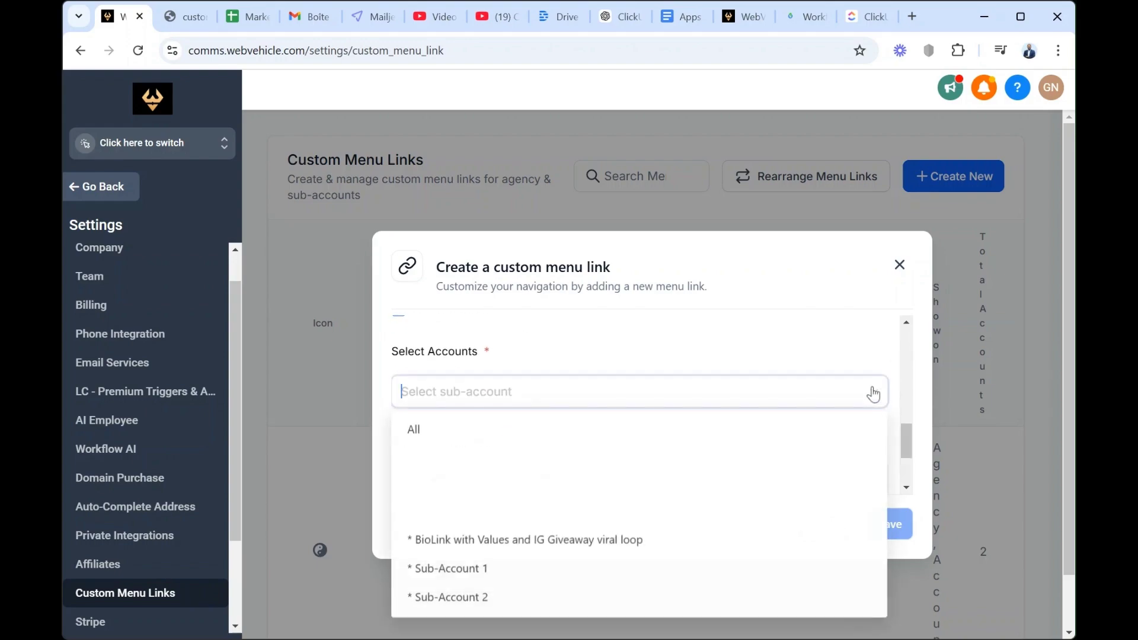
scroll(621, 513, "down", 1)
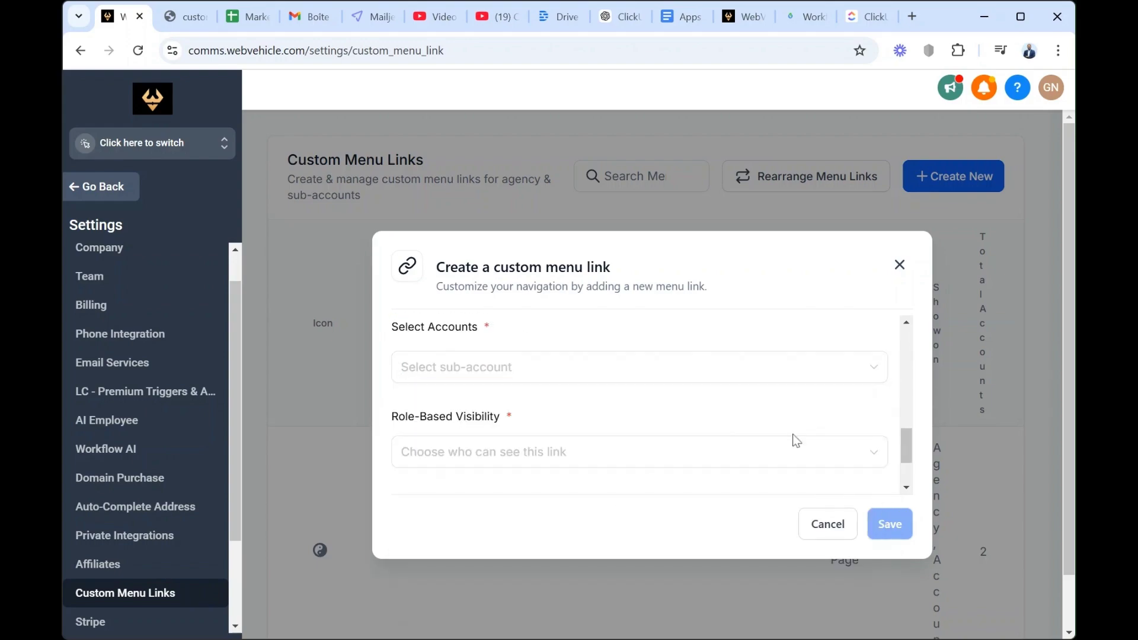
left_click(874, 460)
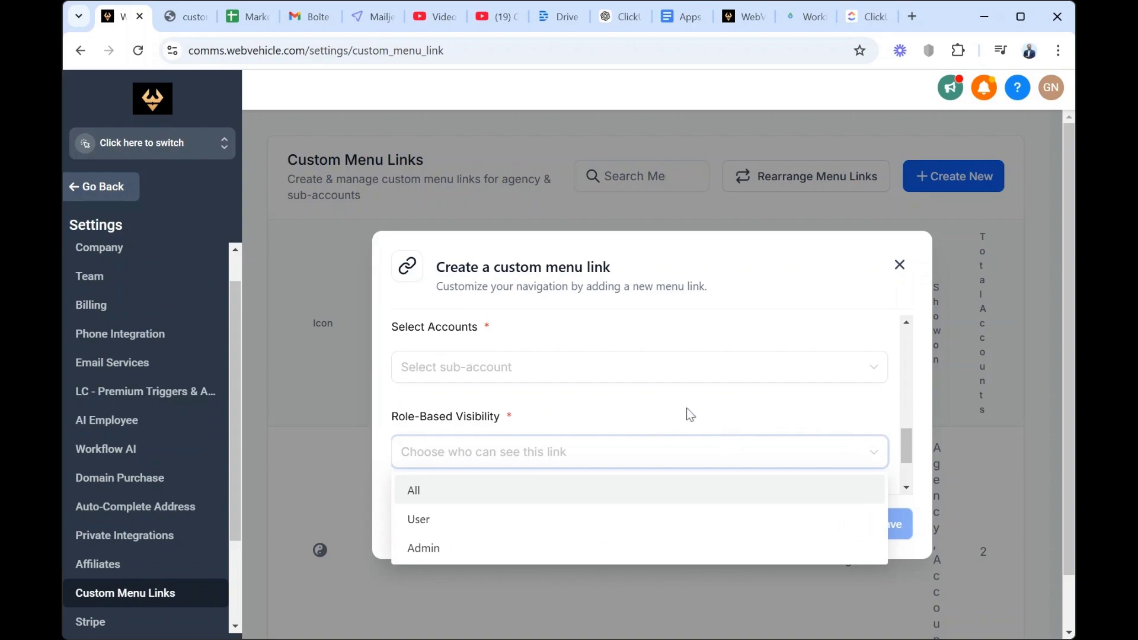
scroll(689, 415, "down", 3)
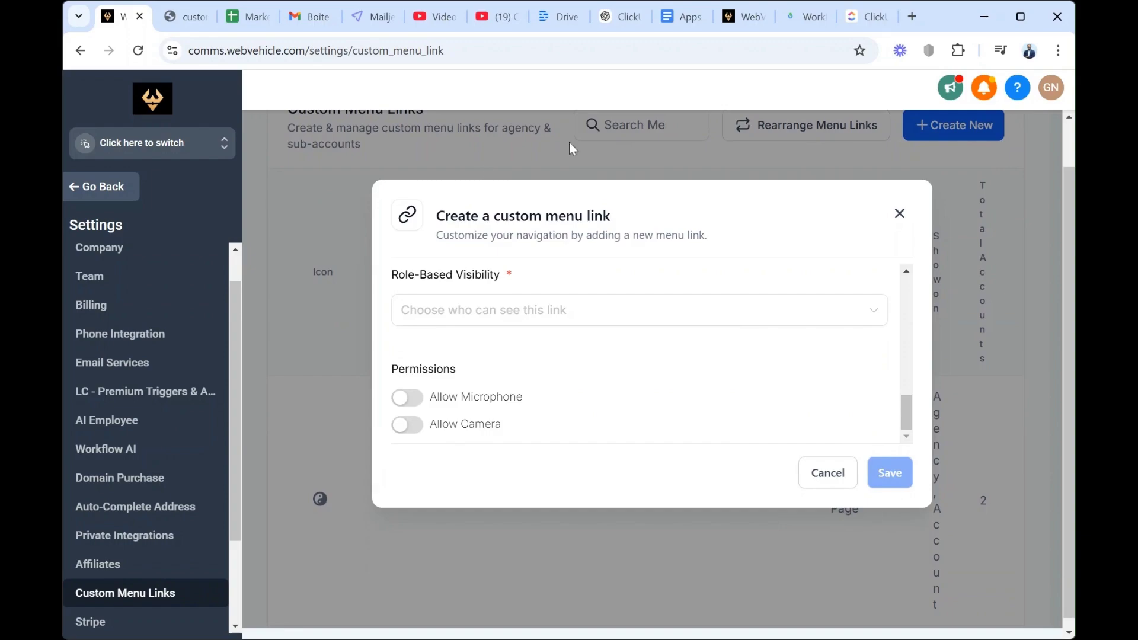
- On the sub-account, open the custom apps menu link page and search Apps Available for 'click'
left_click(744, 16)
scroll(114, 510, "down", 6)
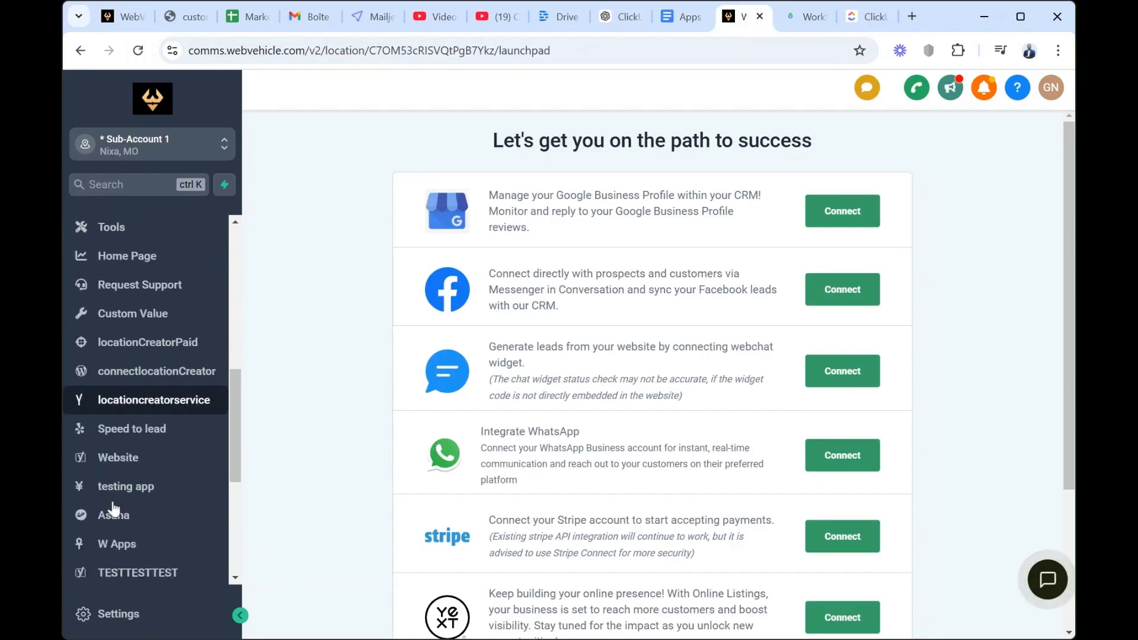
scroll(113, 510, "down", 3)
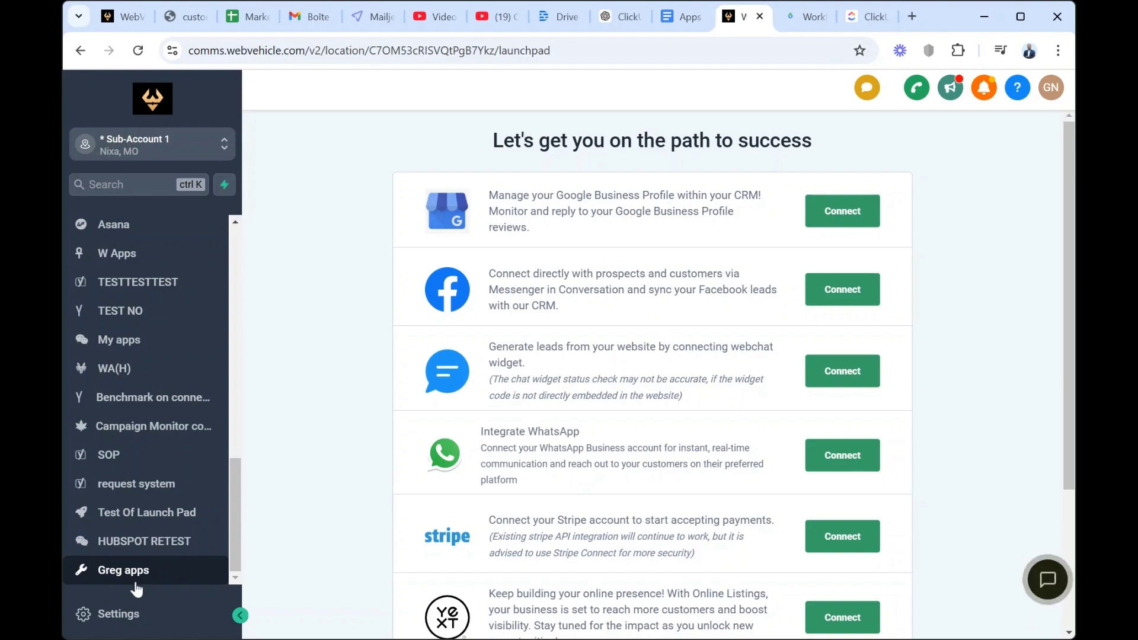
left_click(106, 575)
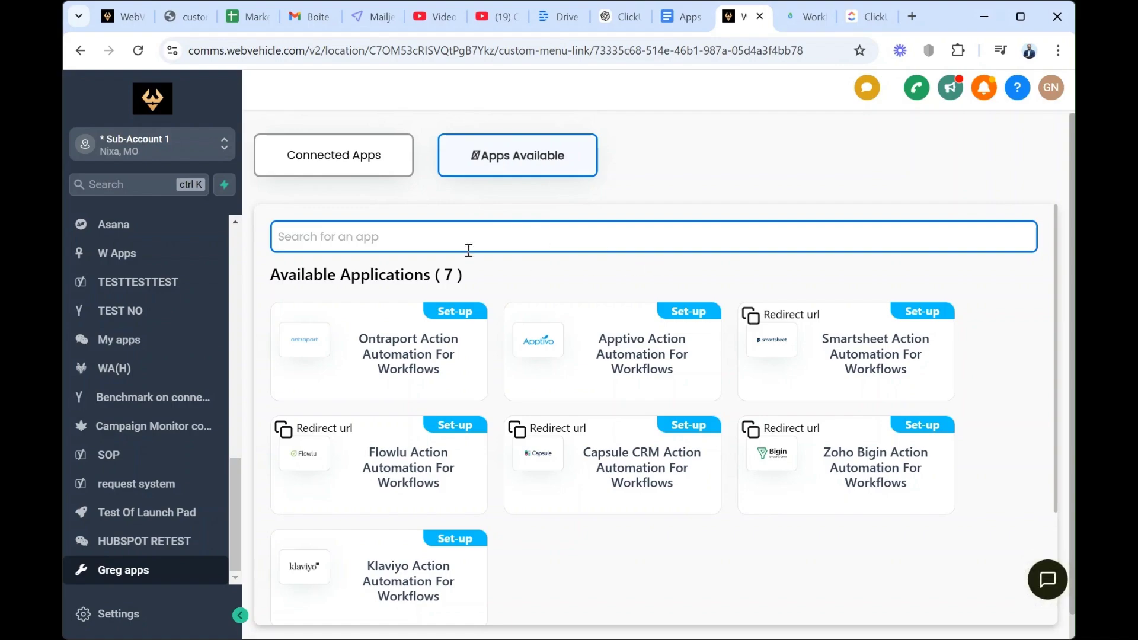
left_click(438, 242)
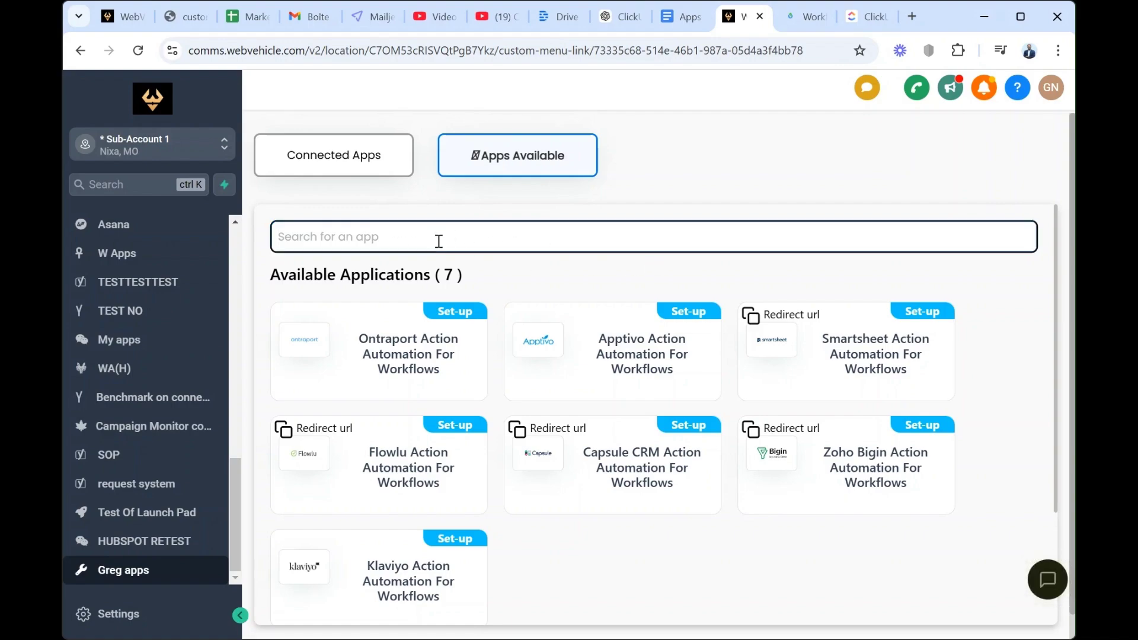
type("click")
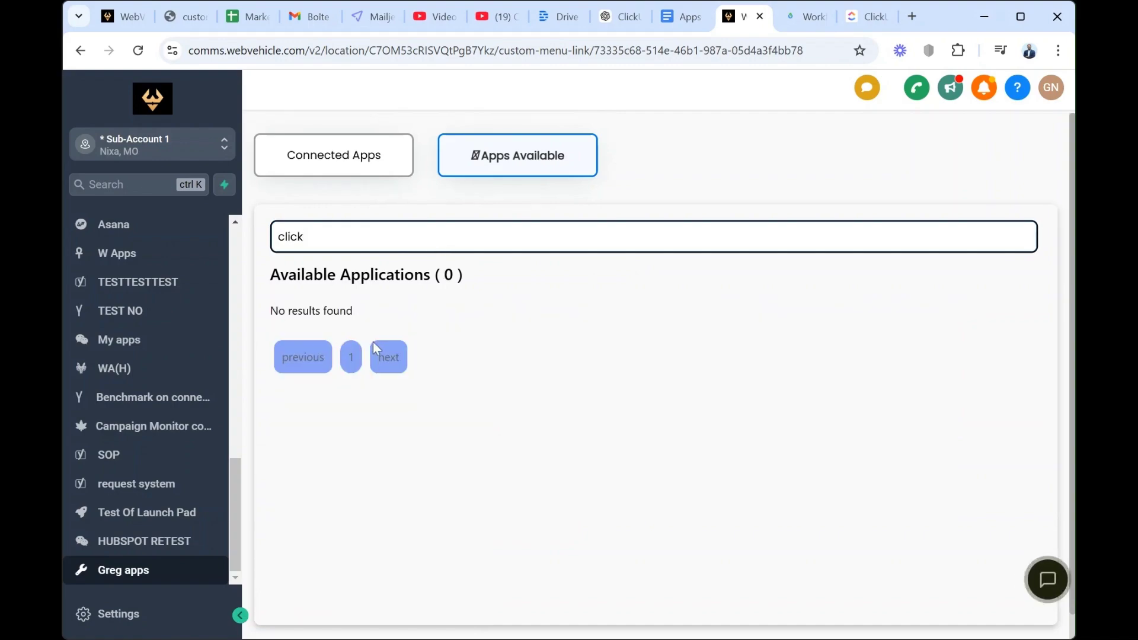
- Under Connected Apps, start Set-up for the first ClickUp Action Automation For Workflows app
left_click(352, 155)
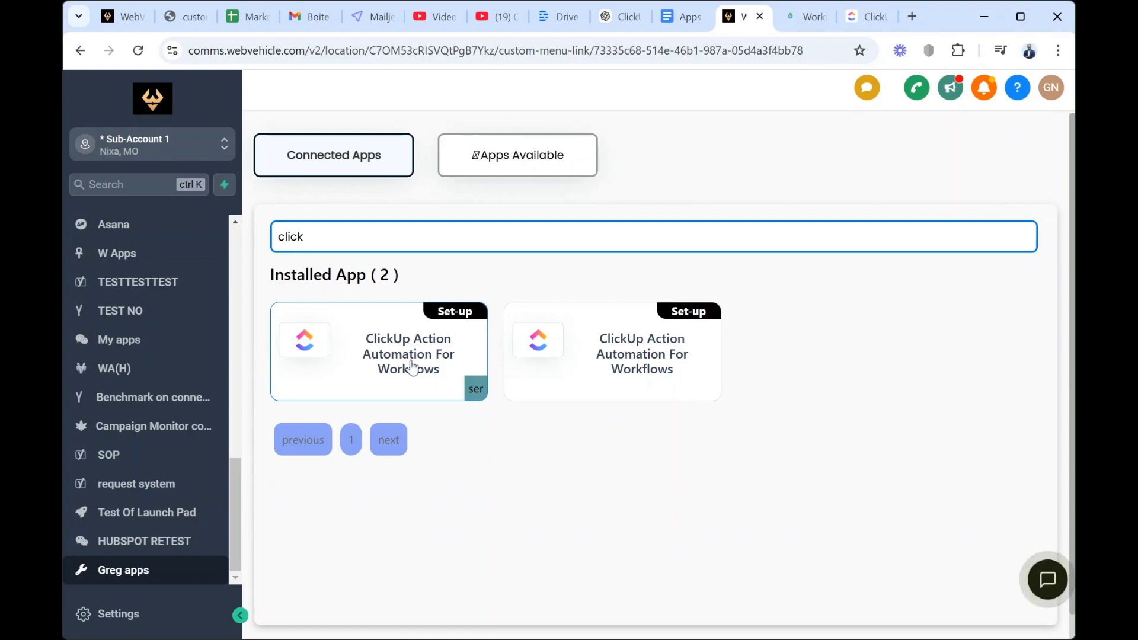
left_click(457, 311)
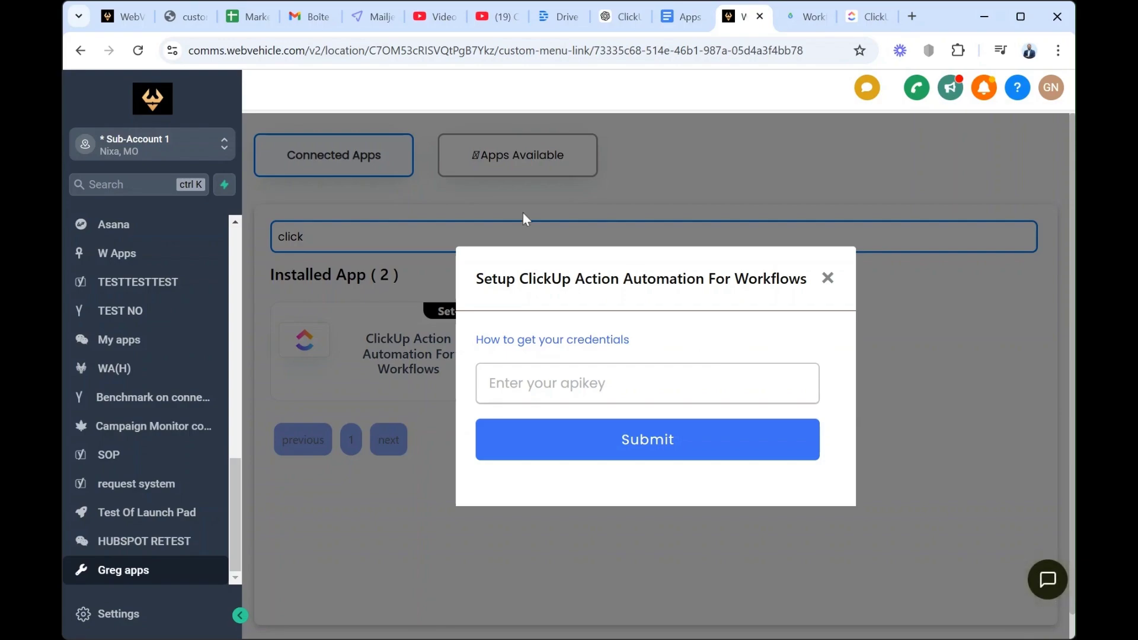
- In ClickUp, go to avatar > Settings > Apps and copy the personal API token
left_click(868, 16)
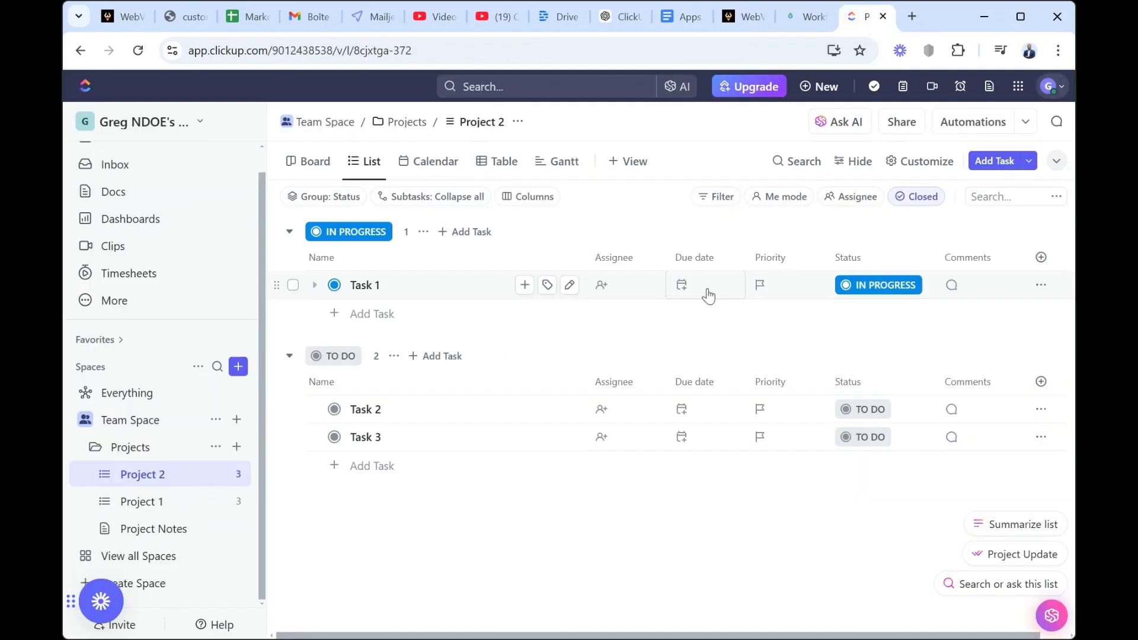
left_click(1049, 87)
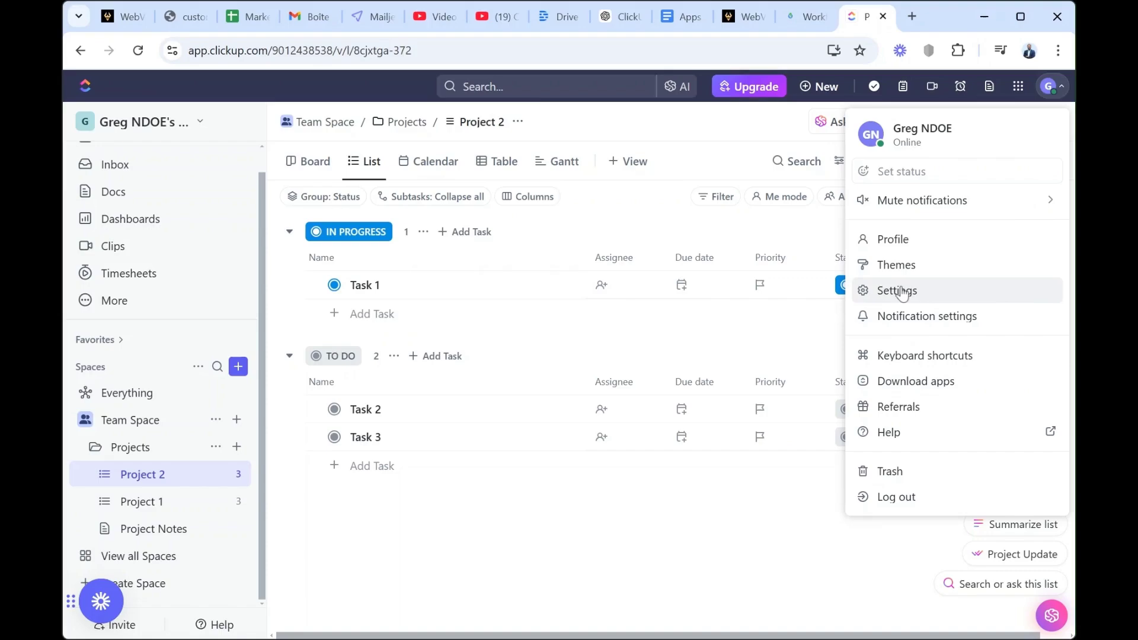
left_click(898, 290)
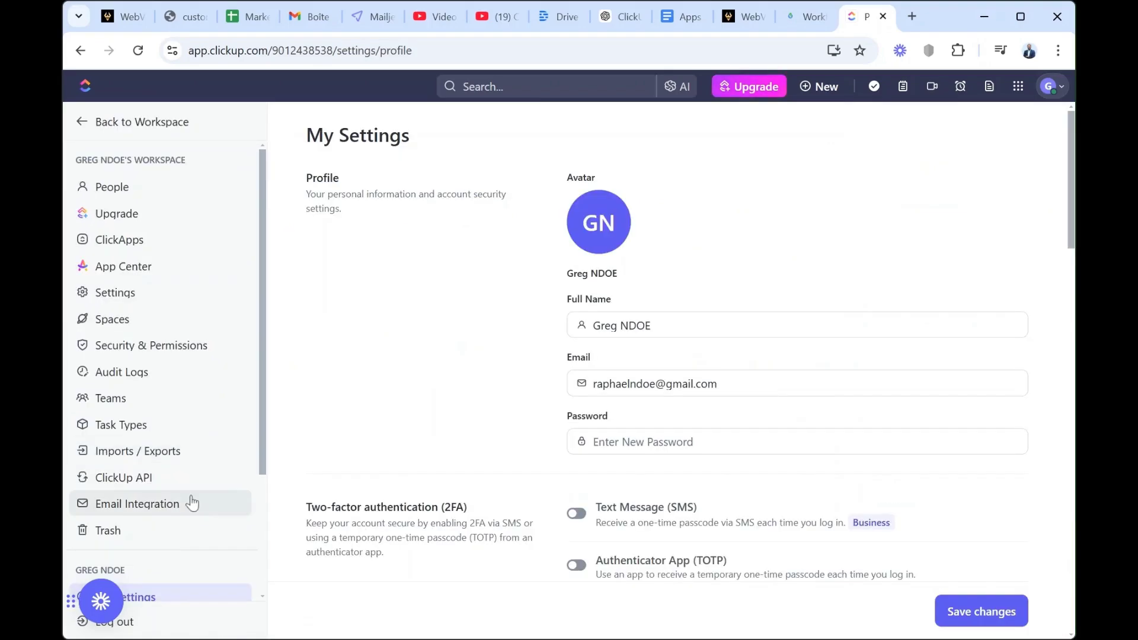
scroll(191, 503, "down", 3)
left_click(115, 511)
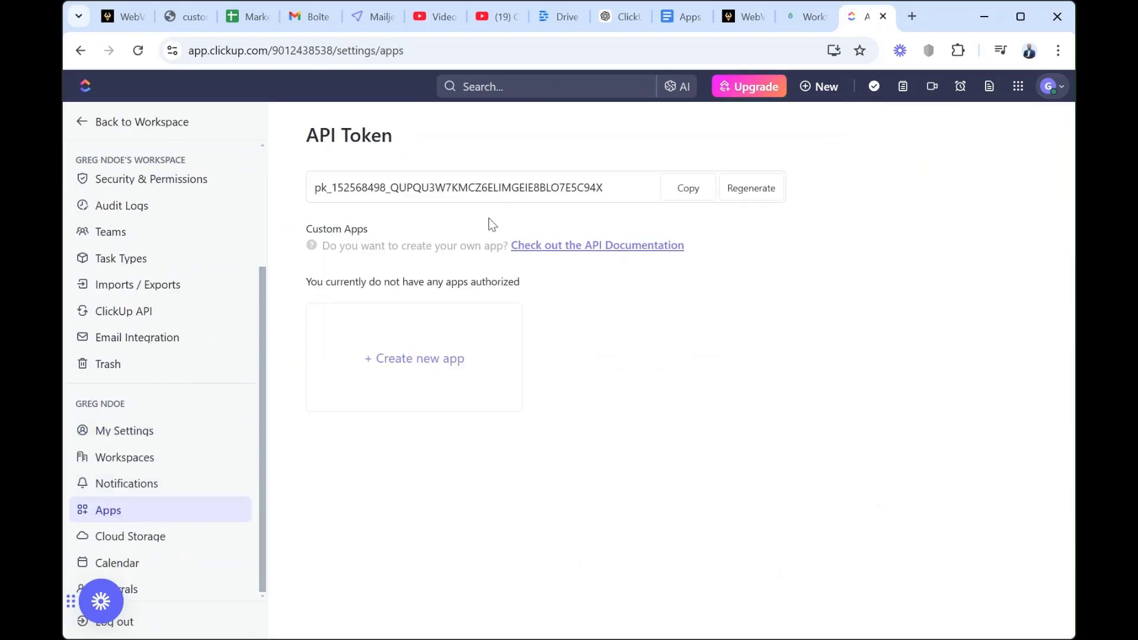
left_click(681, 195)
left_click(691, 194)
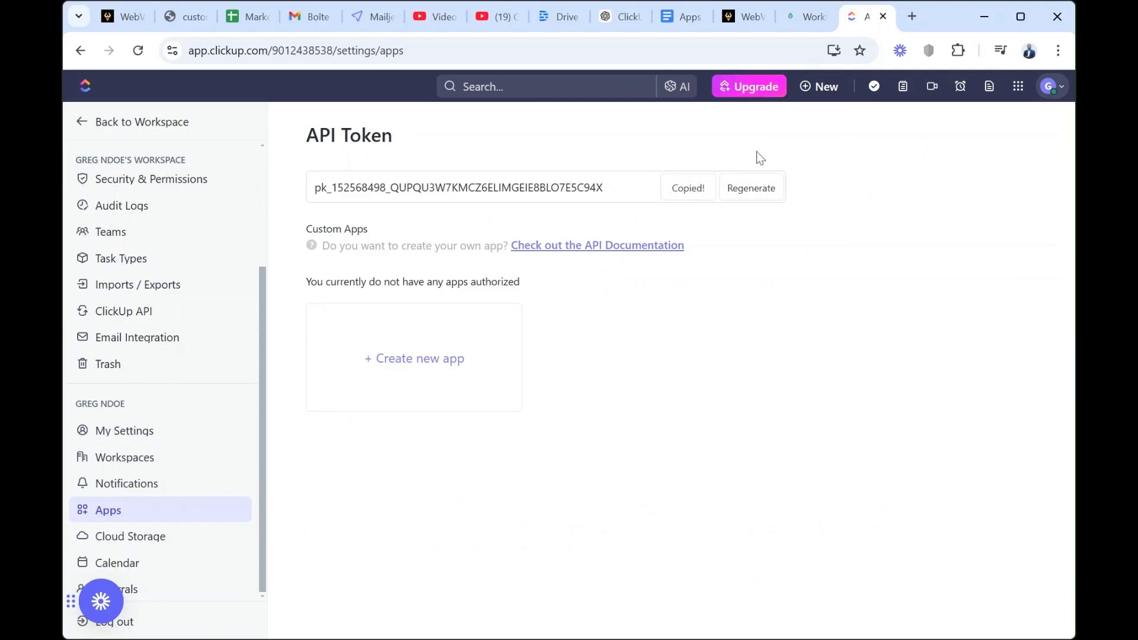
- Back in WebVehicle, paste the copied ClickUp API token into the API key field and submit it
left_click(744, 17)
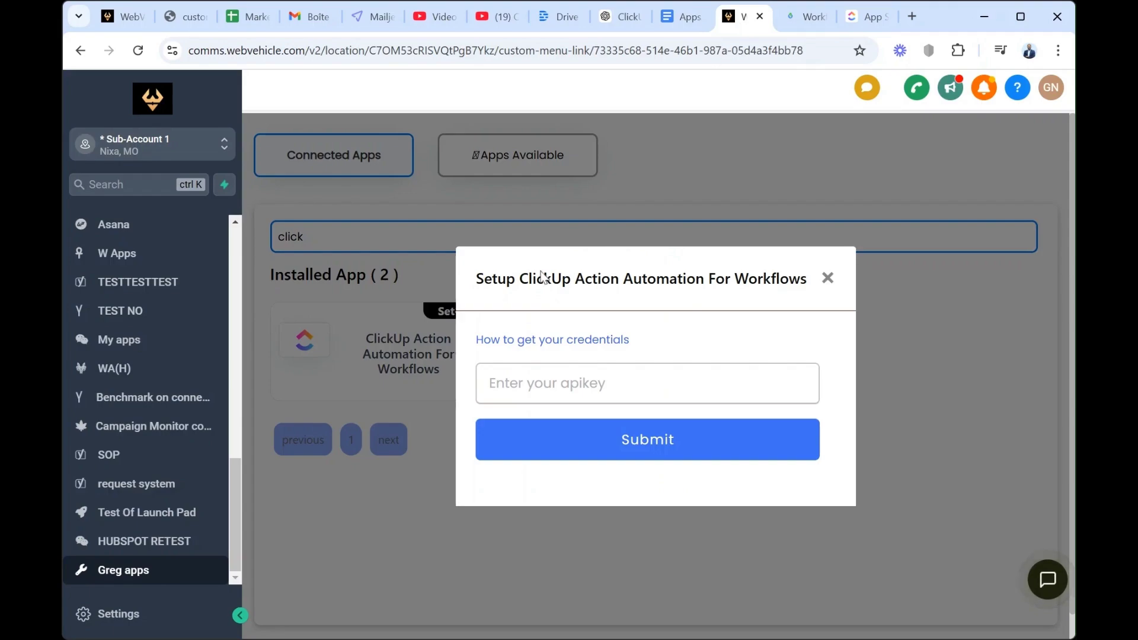
left_click(591, 383)
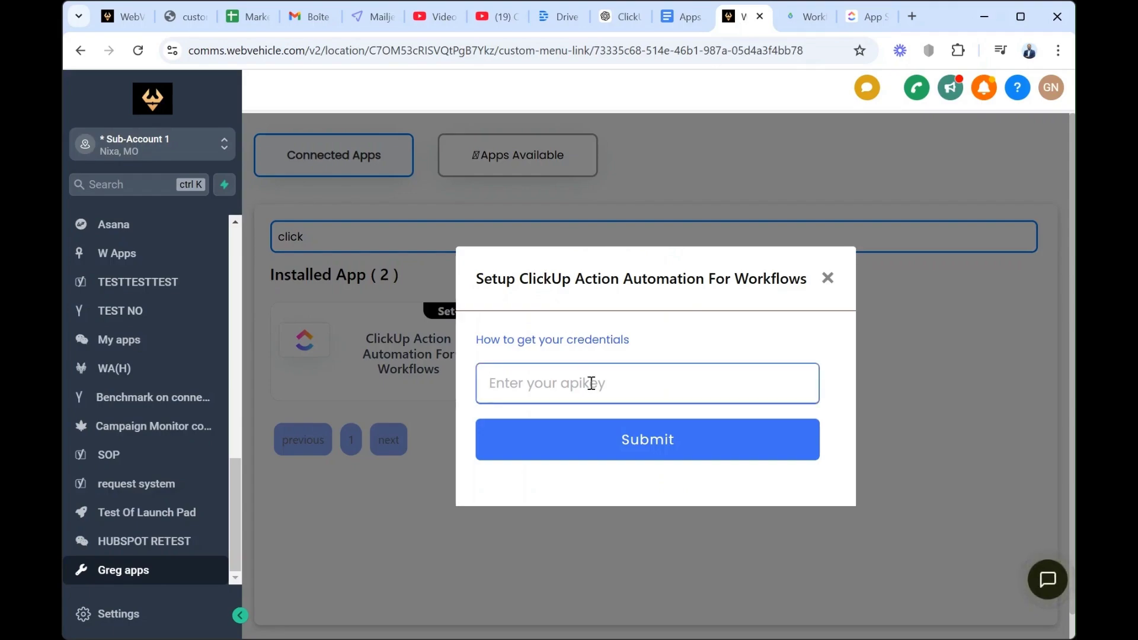
key("ctrl+v")
key("Return")
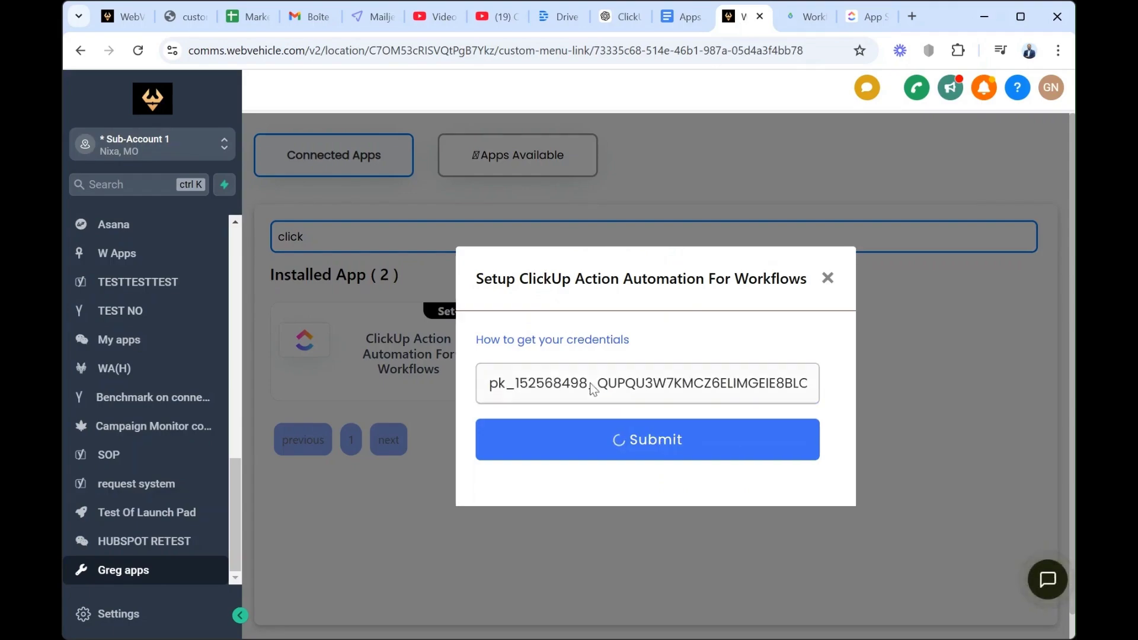